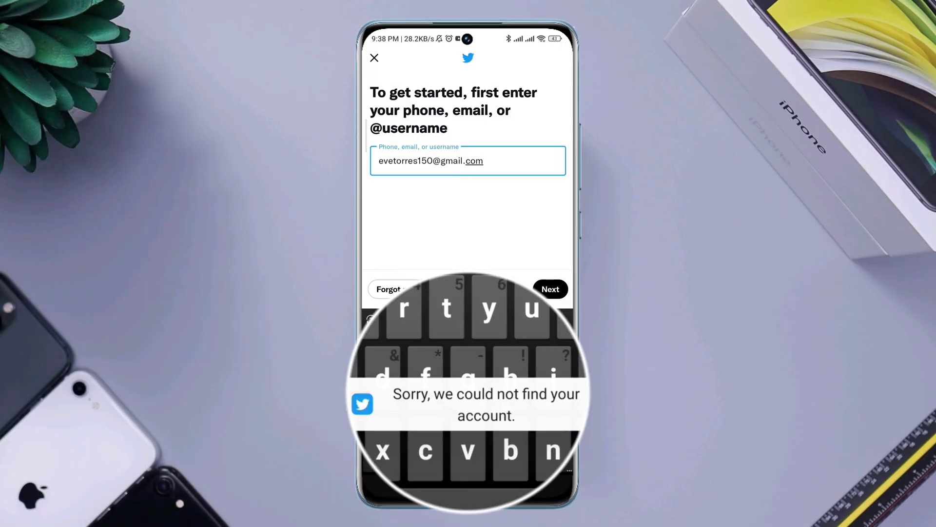
- Submit the entered email, get the 'could not find your account' error, and go to the home screen
key("Escape")
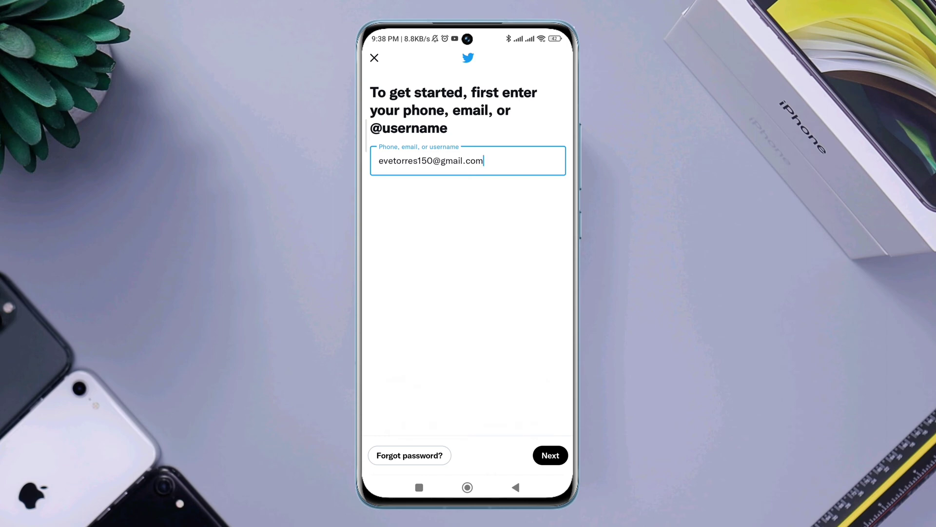
left_click(551, 456)
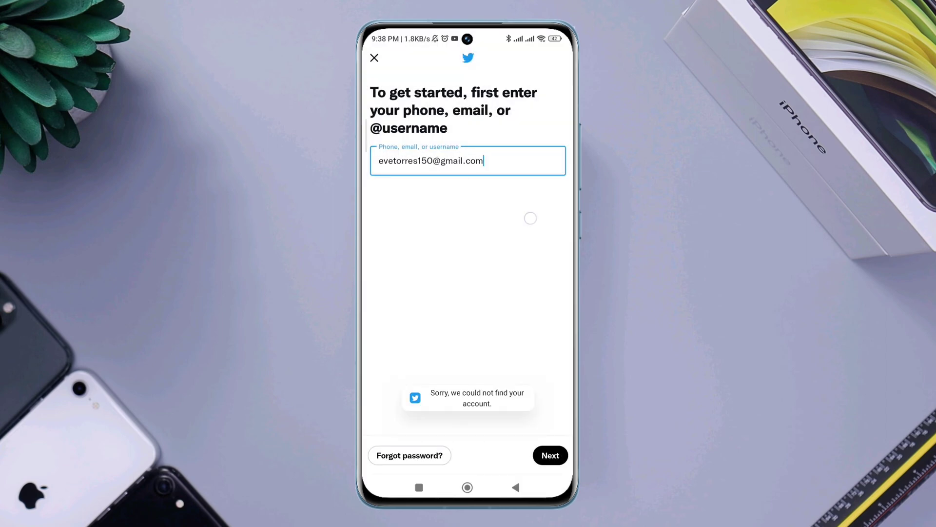
left_click(531, 162)
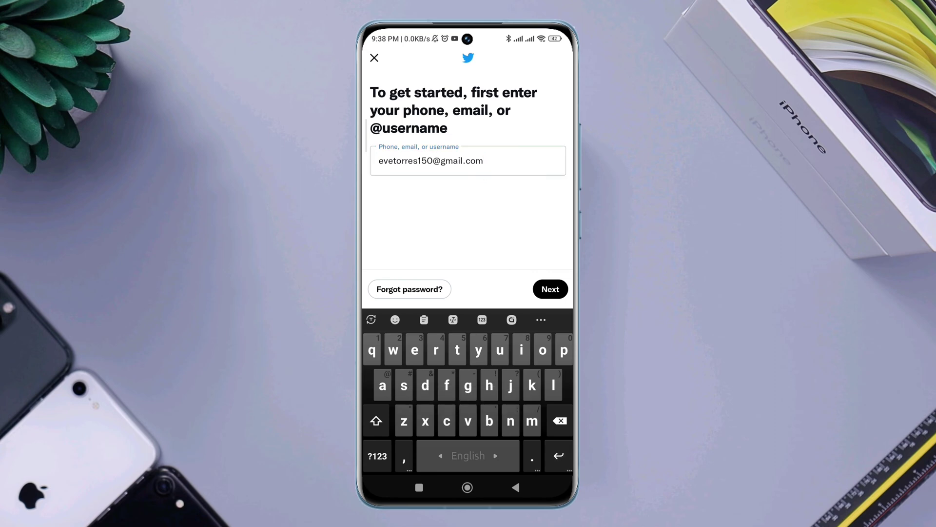
left_click(468, 487)
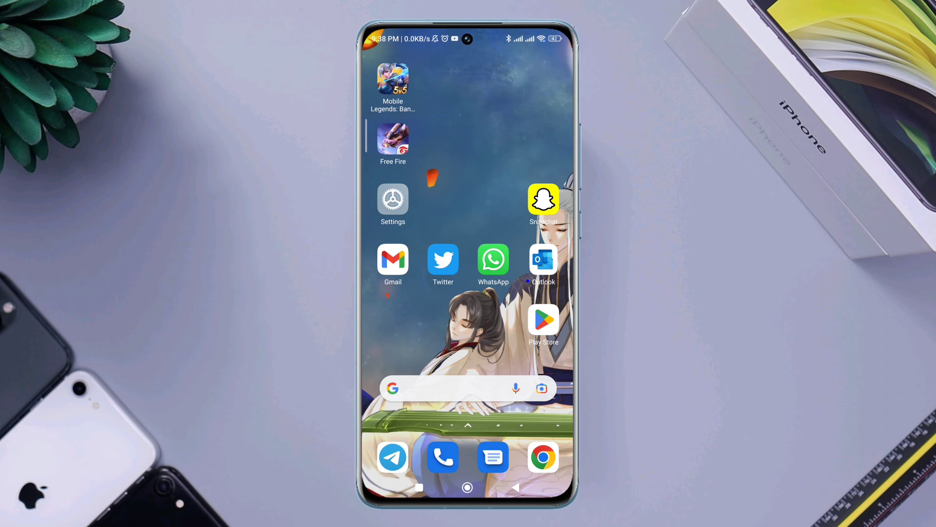
- From Twitter's App info, set its battery saver to No restrictions
left_click(443, 260)
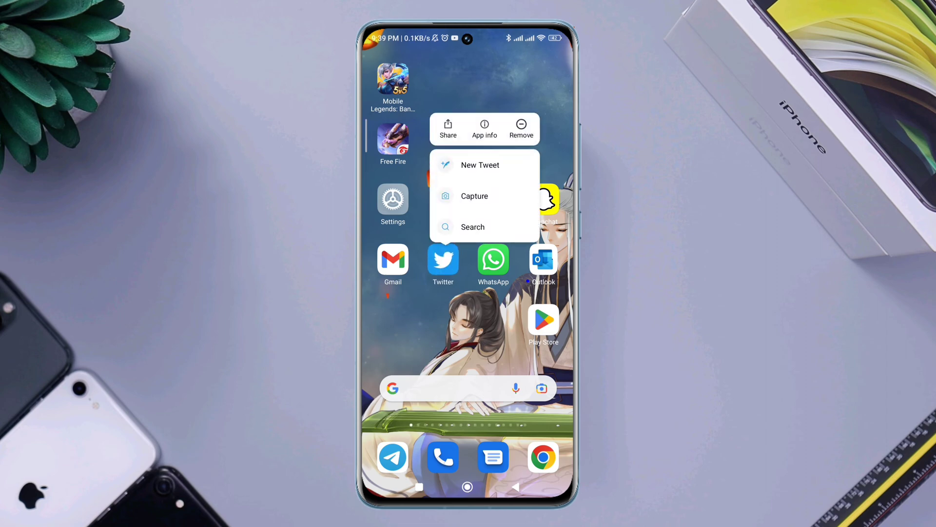
left_click(485, 130)
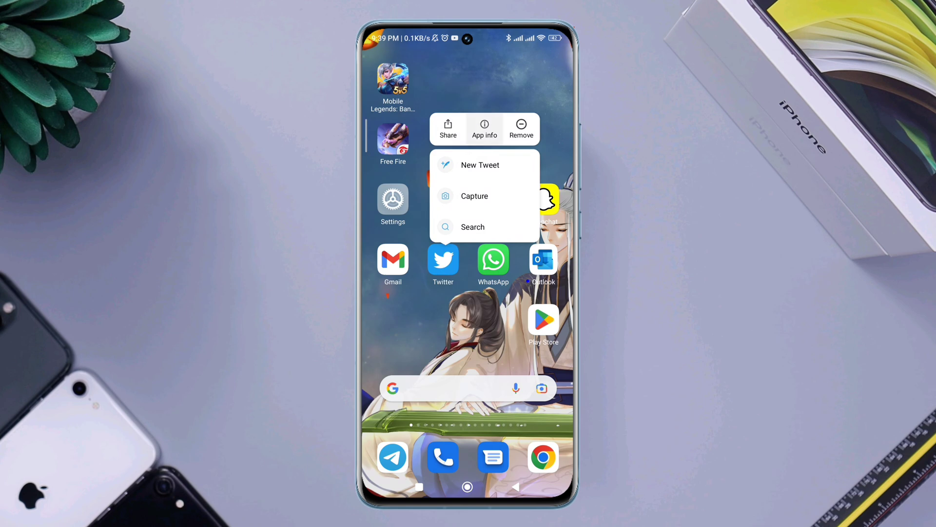
scroll(469, 257, "down", 3)
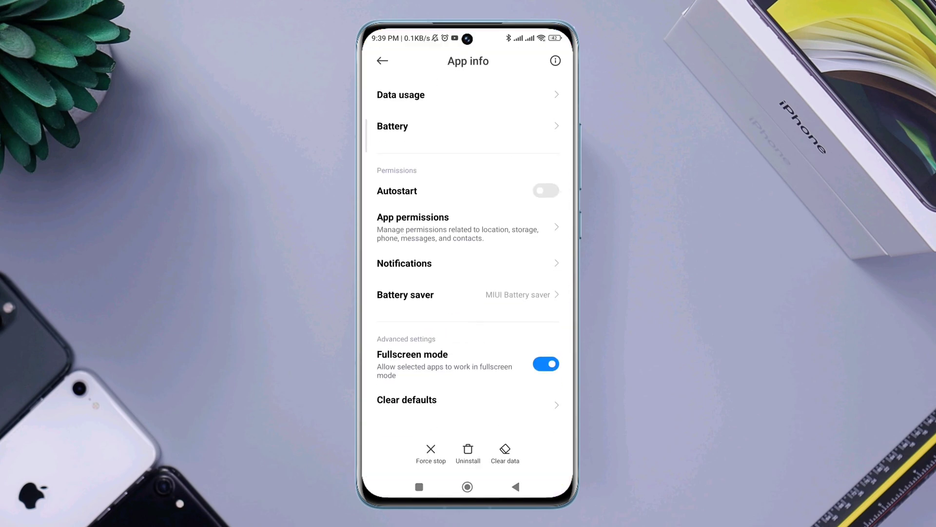
left_click(518, 295)
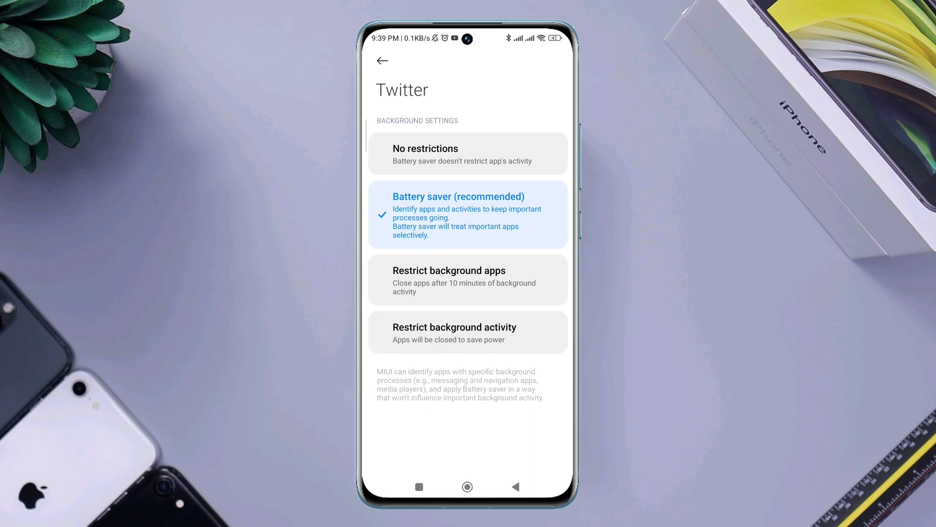
left_click(526, 152)
left_click(516, 487)
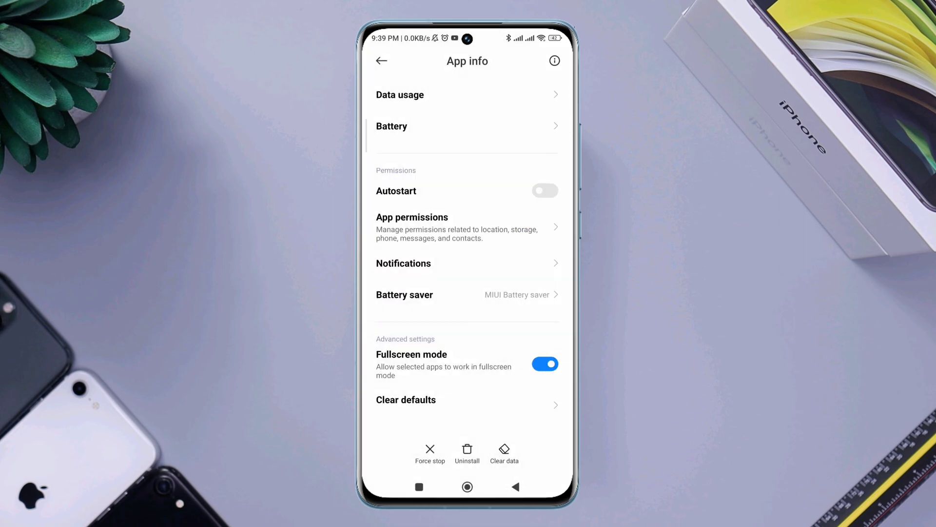
- Clear all of Twitter's app data, confirm, and return to the home screen
left_click(504, 454)
left_click(410, 377)
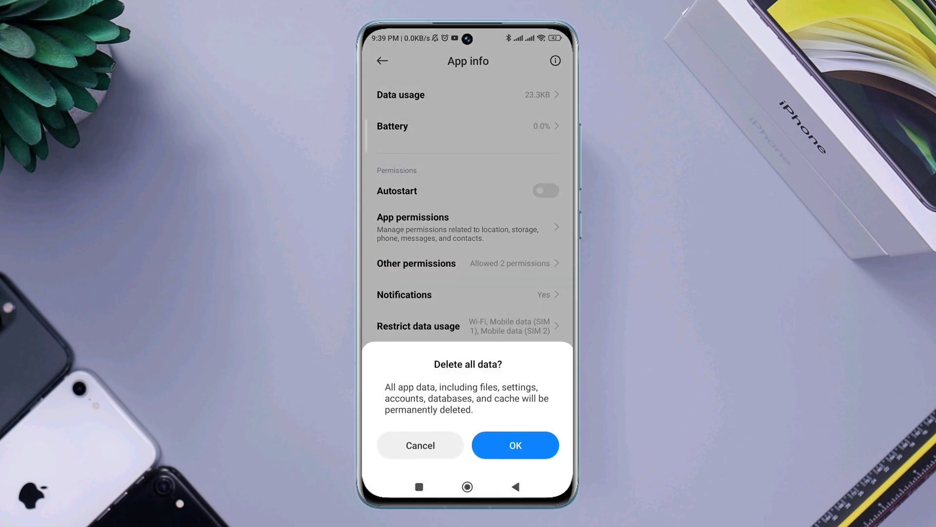
left_click(516, 446)
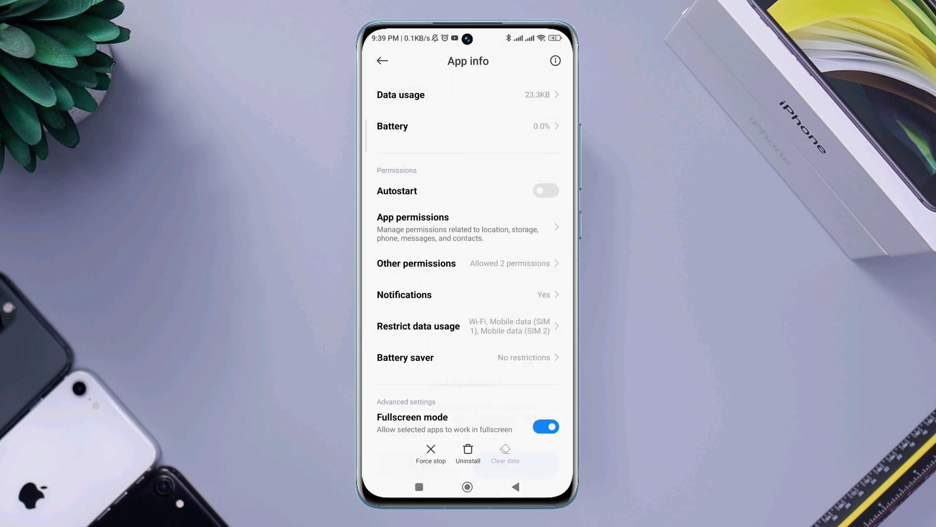
left_click(467, 486)
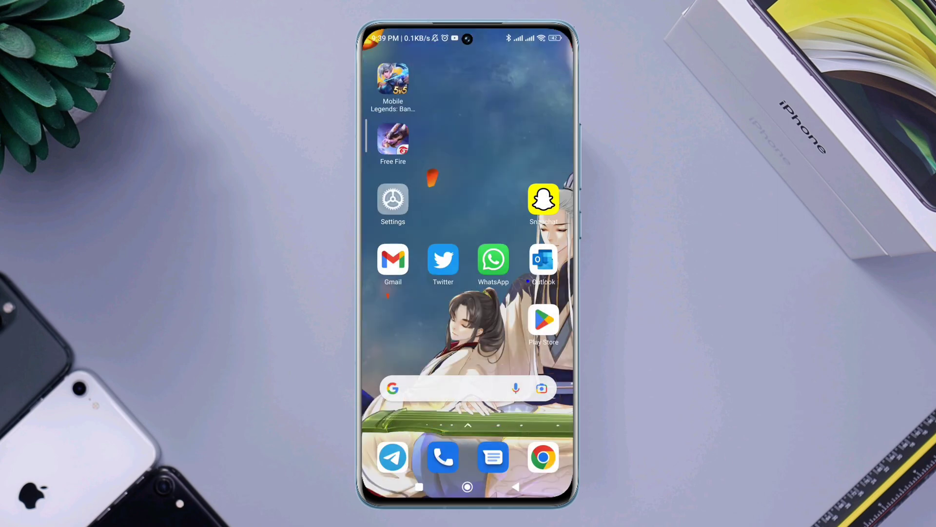
- Reach Google Account's Password Manager via Settings > Google > Security, listing twitter.com
left_click(393, 198)
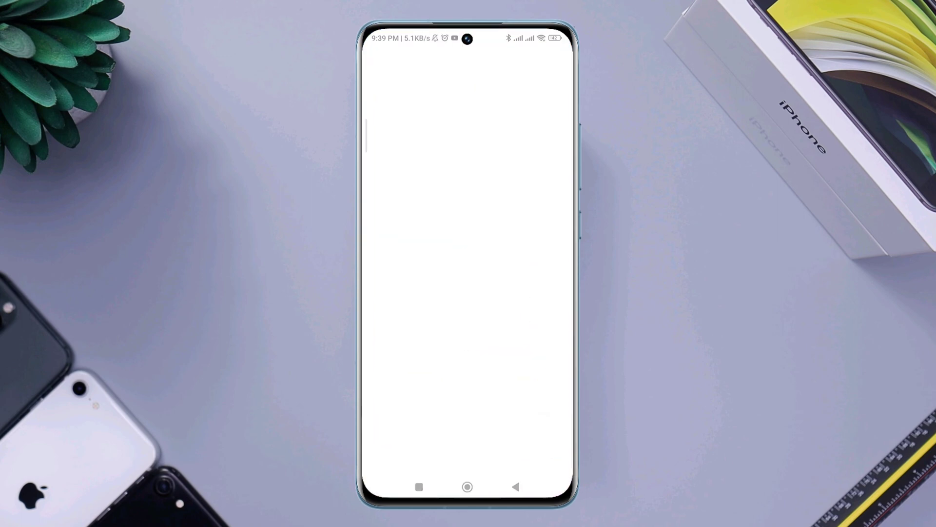
scroll(468, 293, "down", 5)
scroll(516, 246, "down", 5)
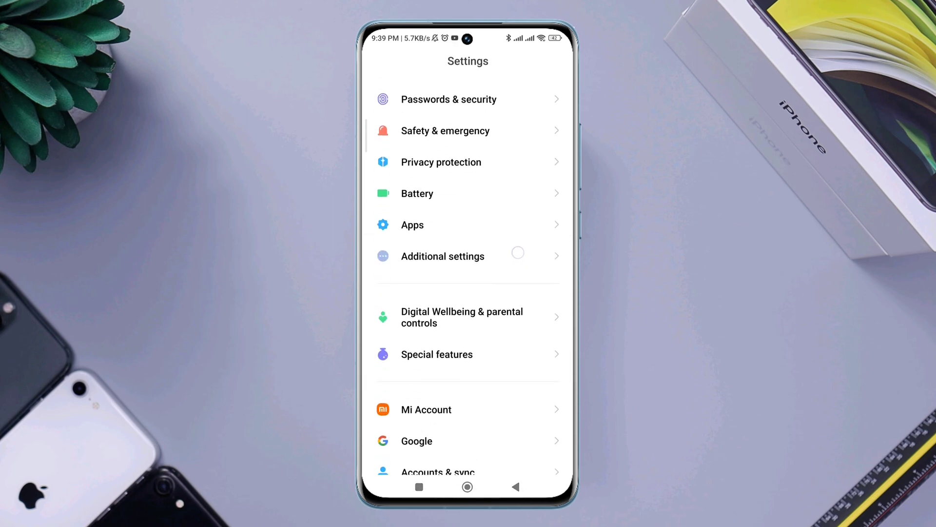
scroll(468, 293, "down", 4)
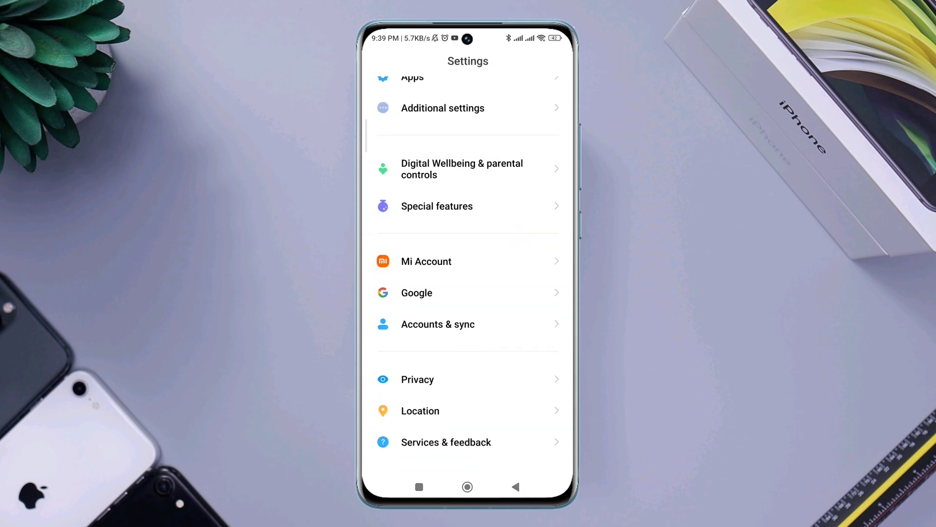
left_click(467, 290)
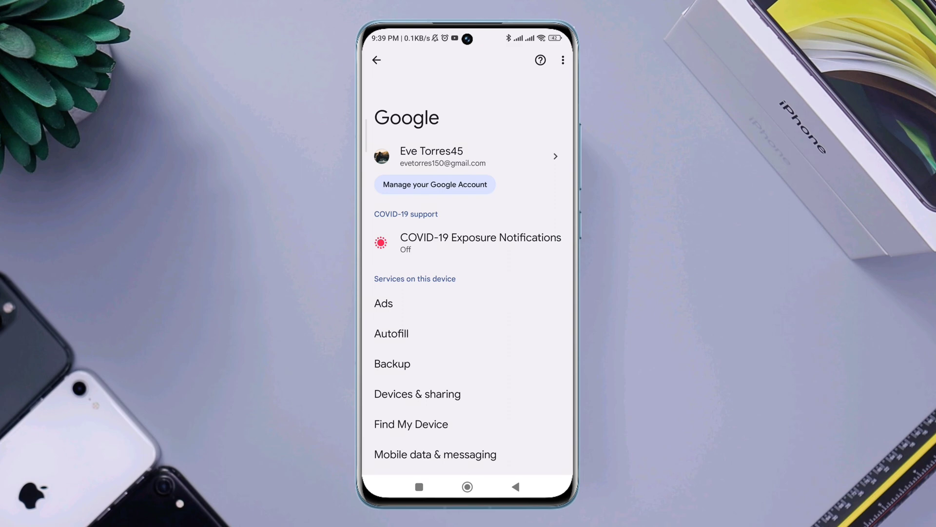
left_click(435, 185)
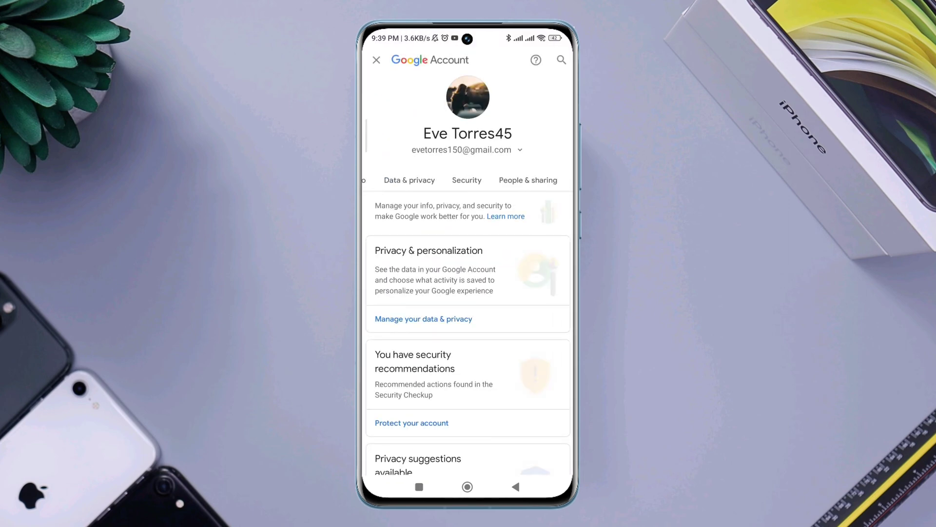
left_click(560, 180)
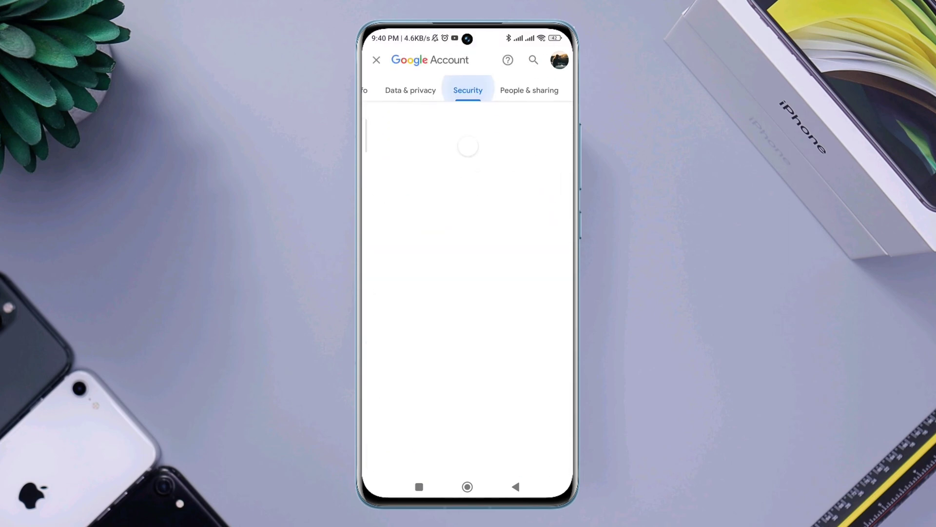
scroll(468, 285, "down", 10)
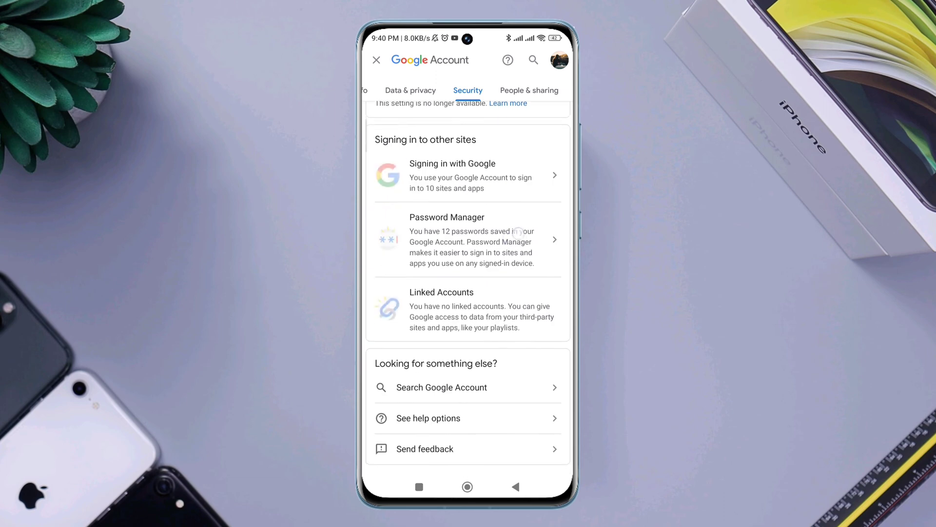
left_click(468, 207)
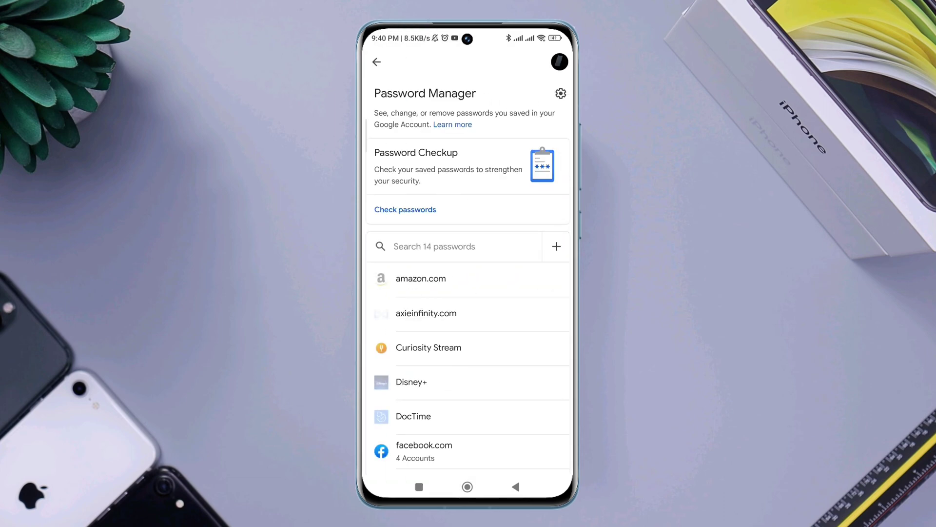
scroll(515, 251, "down", 2)
scroll(539, 209, "down", 5)
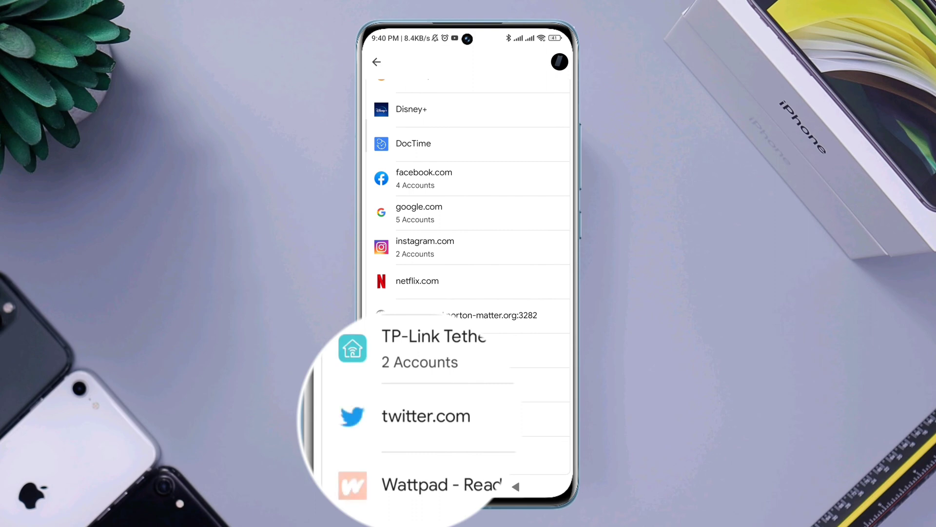
- Copy the saved twitter.com email and switch back to Twitter's login via Recents
left_click(468, 383)
left_click(547, 140)
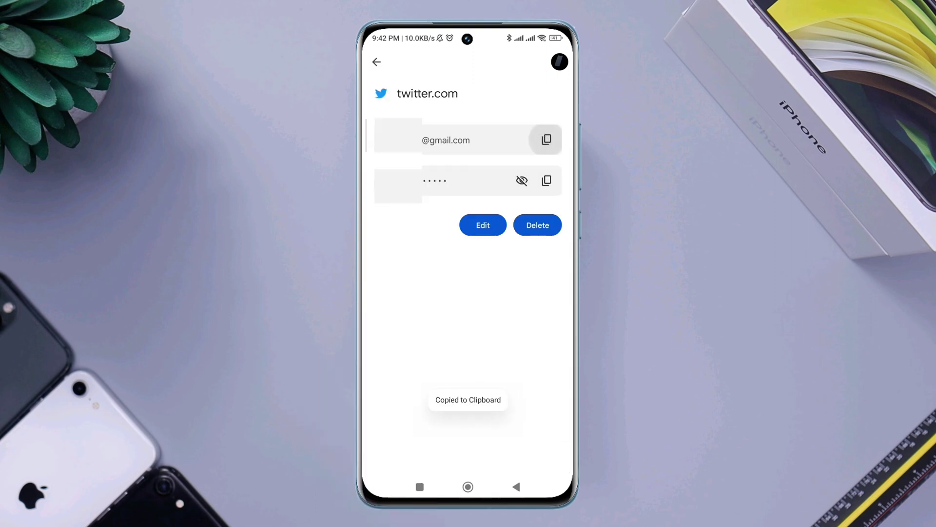
left_click(419, 486)
left_click(522, 308)
- Paste the copied email into the username field and continue with Next
left_click(379, 150)
left_click(398, 108)
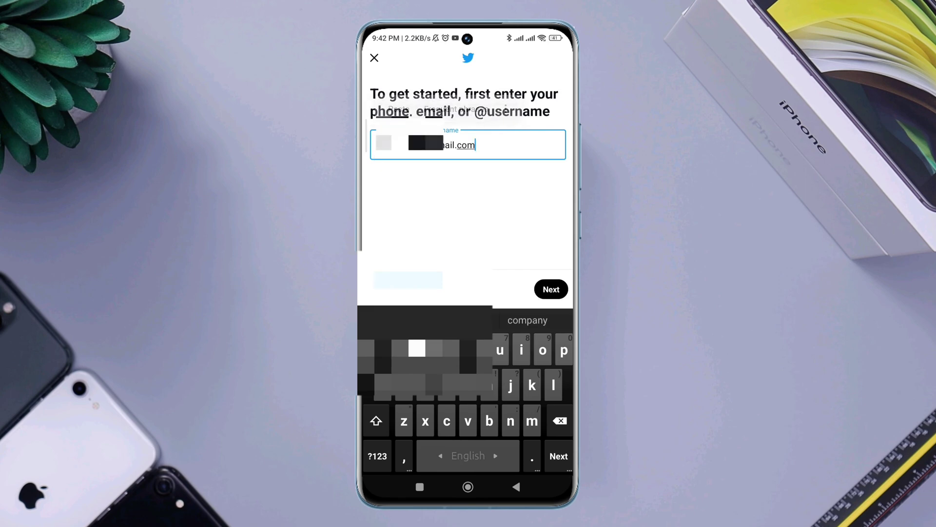
left_click(558, 455)
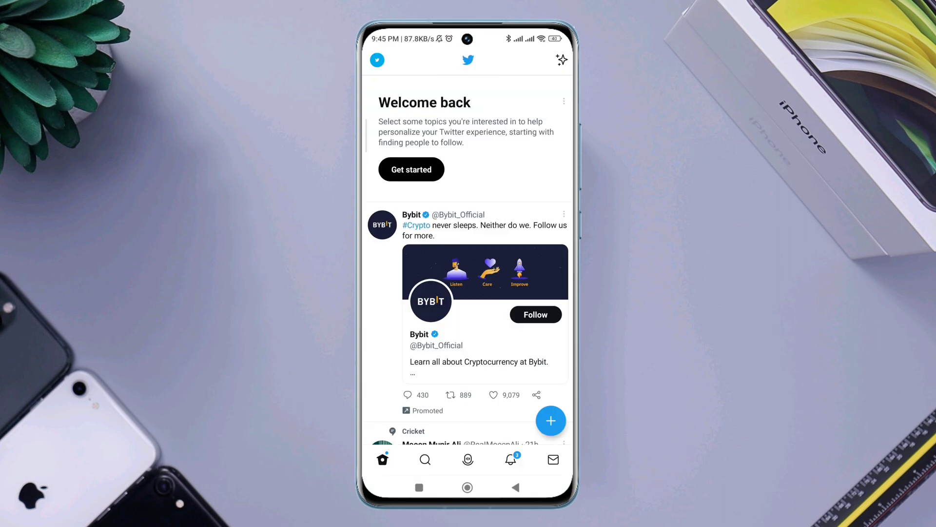
- Leave Twitter and run a Chrome search for 'Twitter support'
left_click(467, 488)
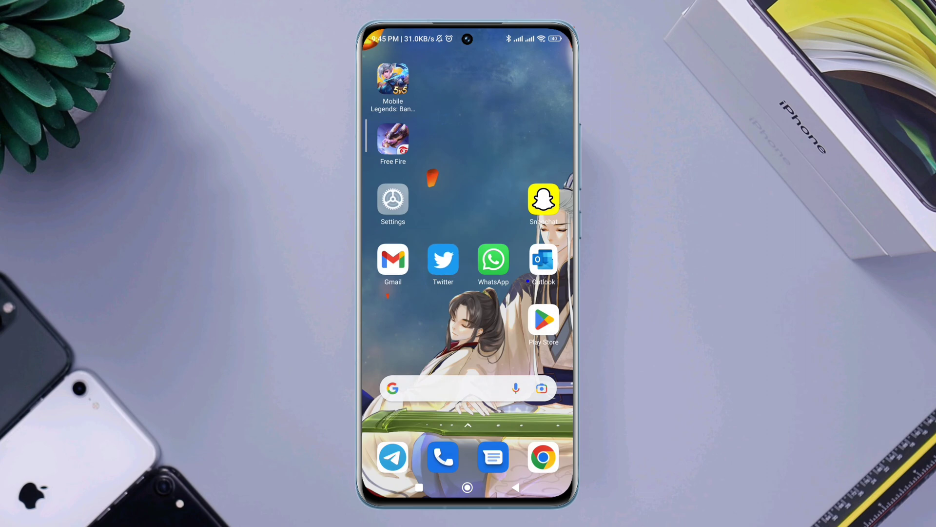
left_click(542, 457)
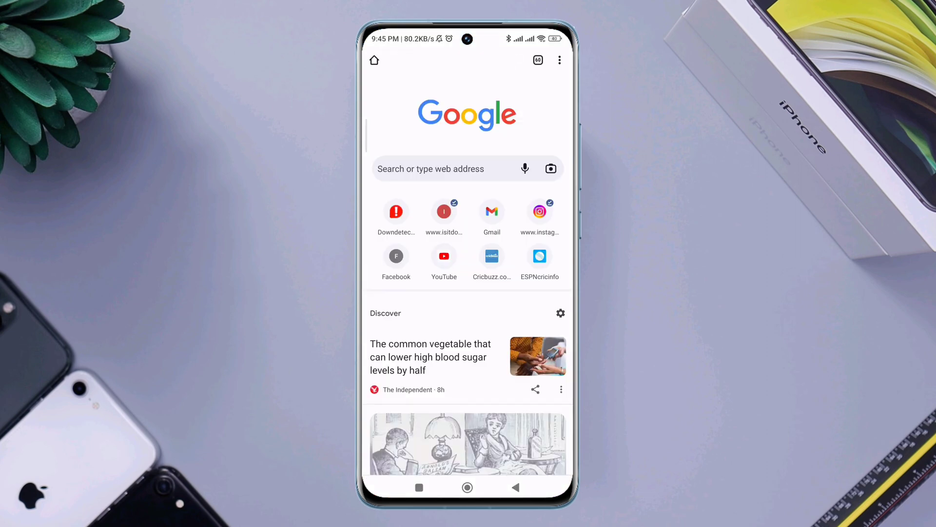
type("Twitter support")
key("Return")
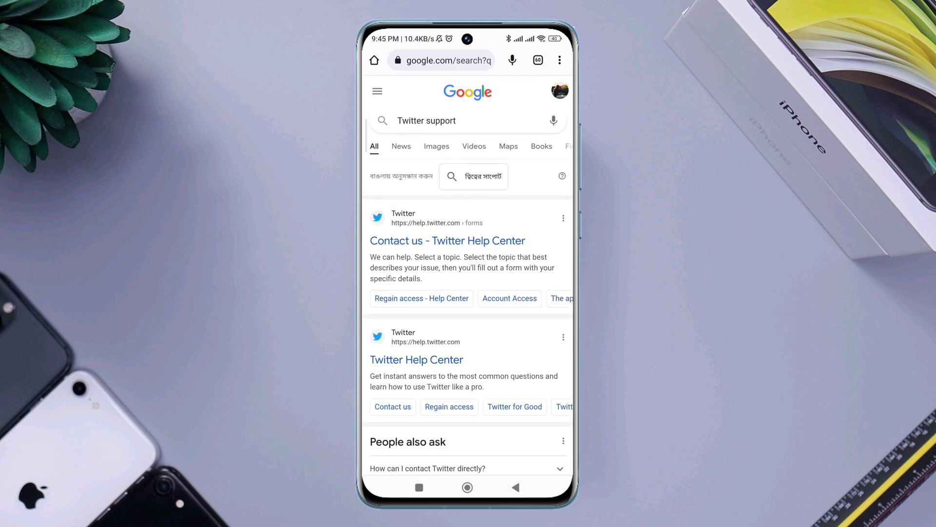
- In the Help Center's Problems with account access topic, choose regaining access to the account
left_click(448, 240)
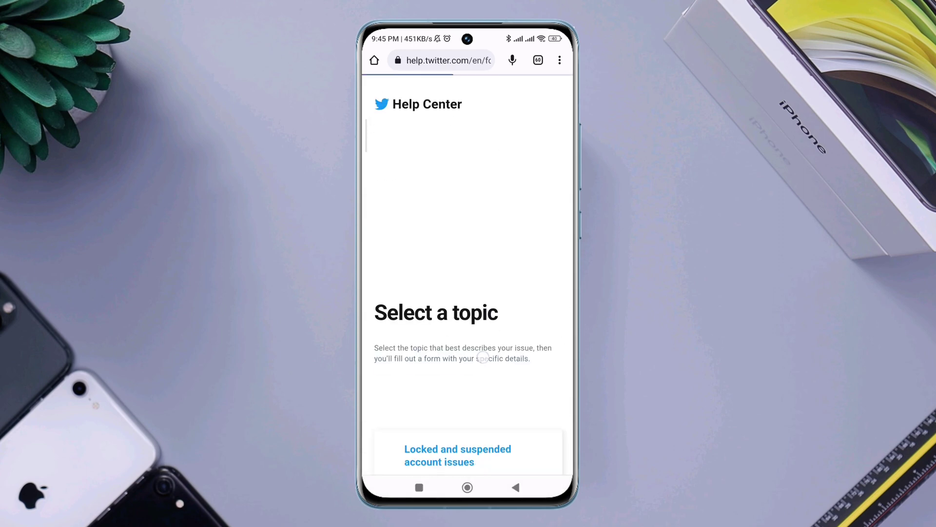
scroll(469, 307, "down", 10)
scroll(487, 219, "up", 1)
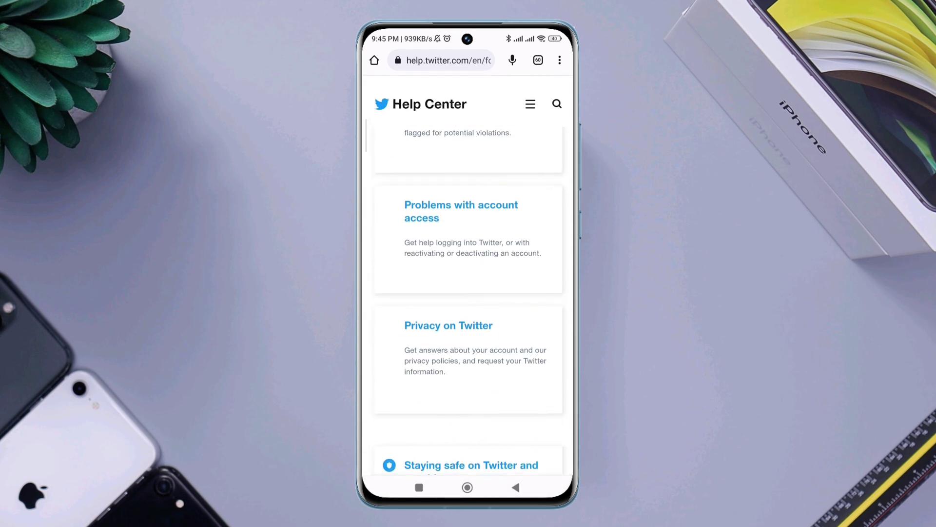
left_click(475, 204)
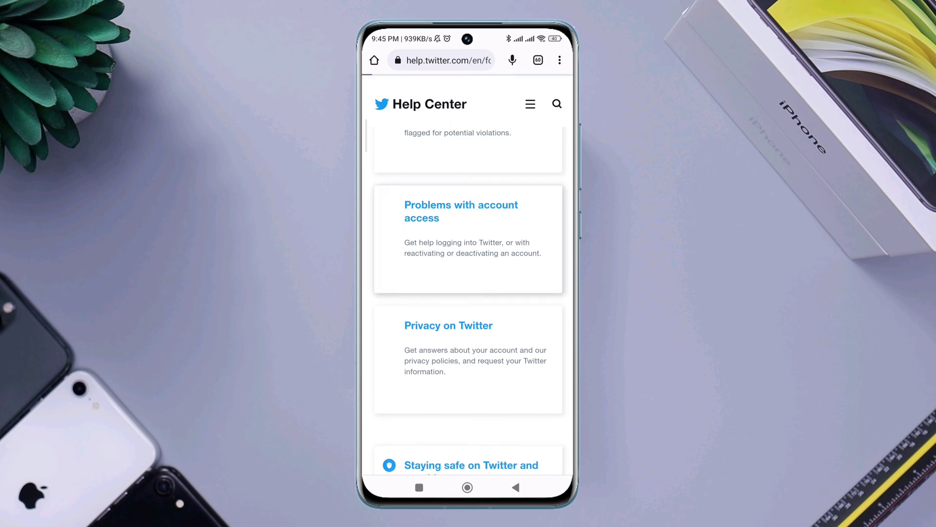
left_click(543, 289)
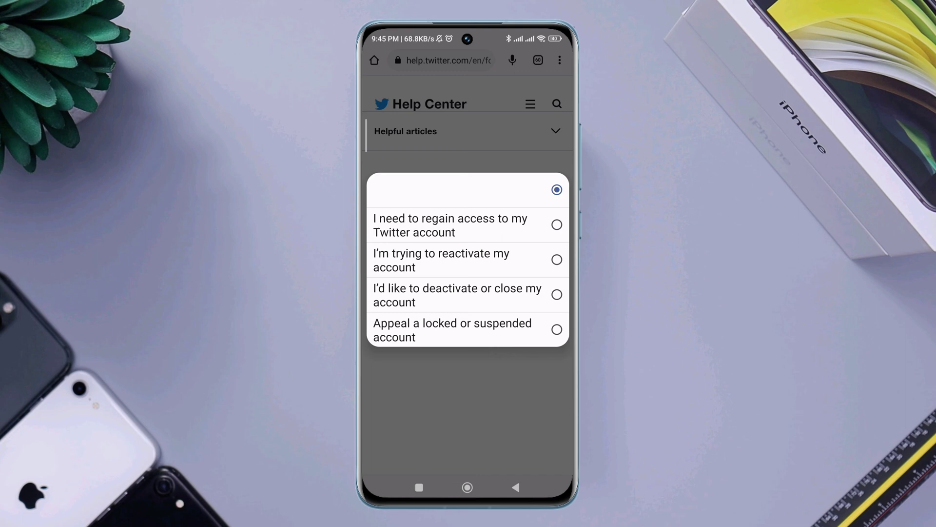
left_click(468, 224)
- Under Please tell us more choose 'I forgot my password' and mark email as the sign-up method
left_click(468, 339)
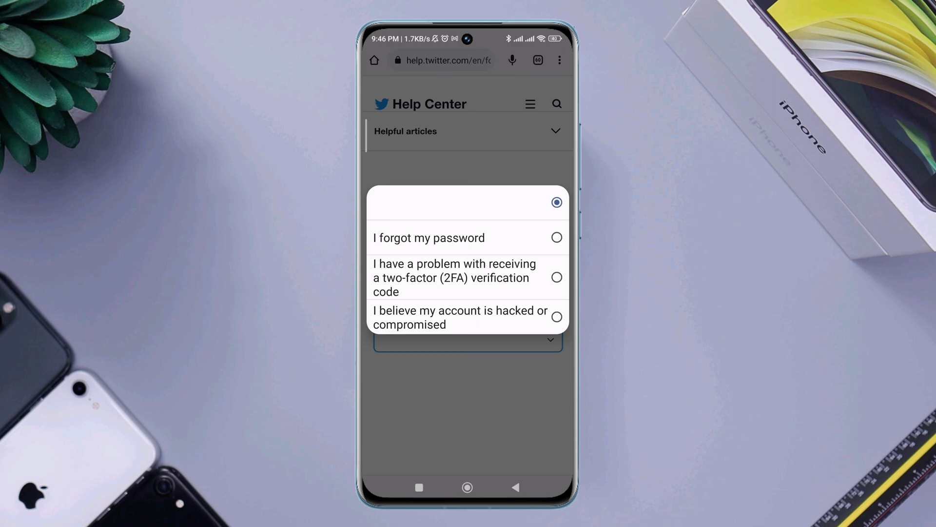
left_click(525, 238)
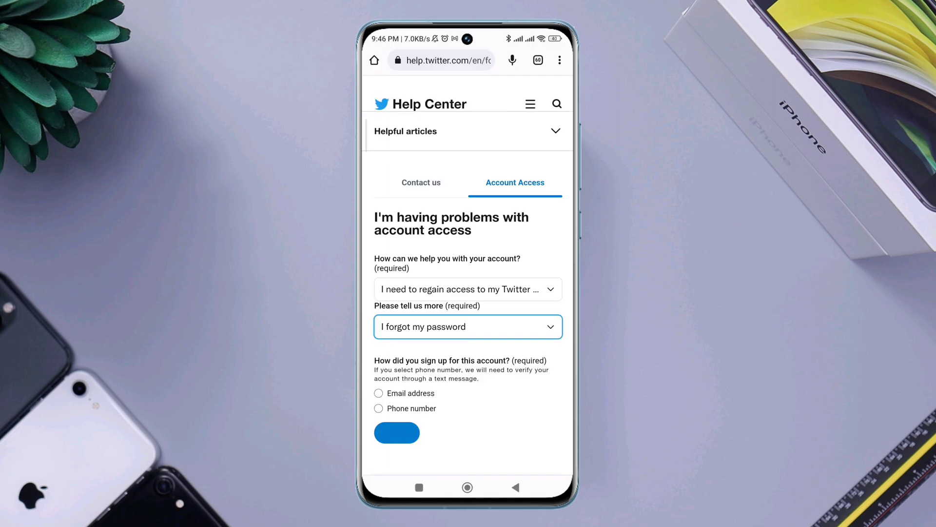
left_click(378, 393)
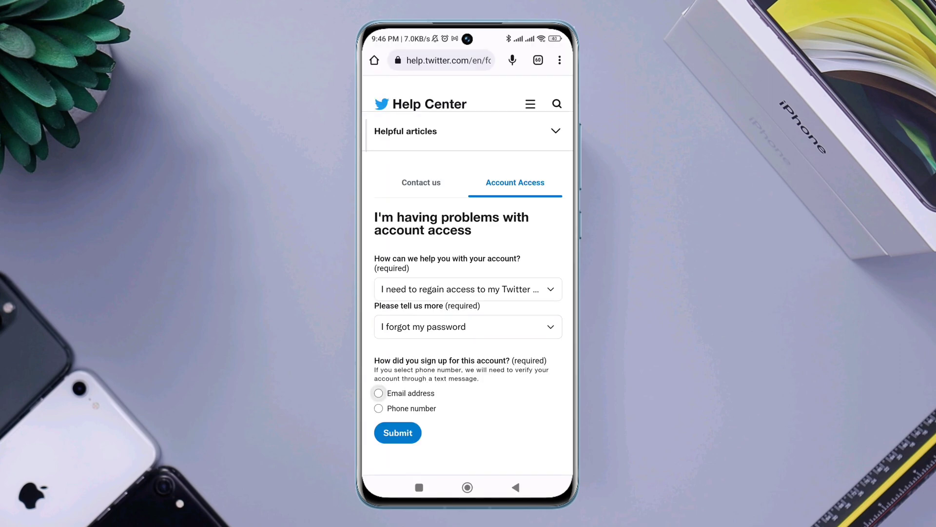
- Mark phone number as sign-up method and fill the username, email, country and description fields
left_click(378, 408)
scroll(468, 329, "down", 5)
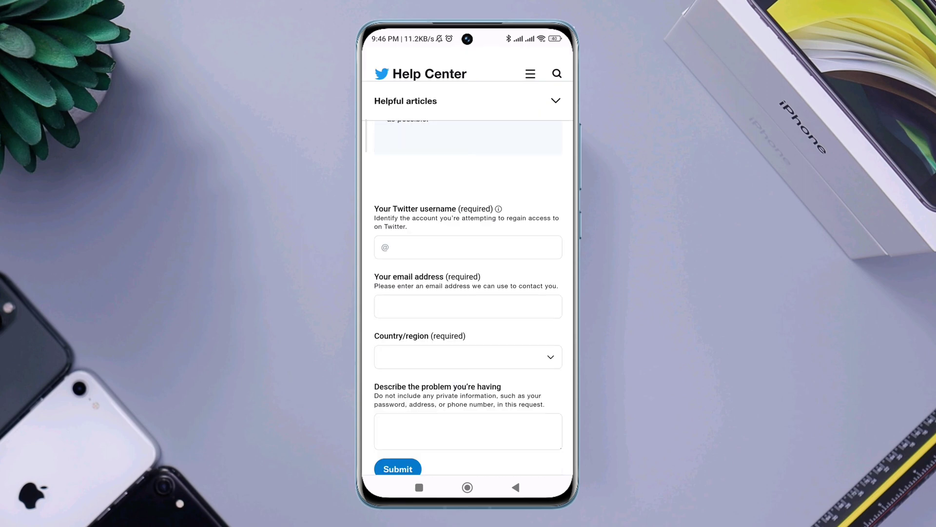
left_click(491, 234)
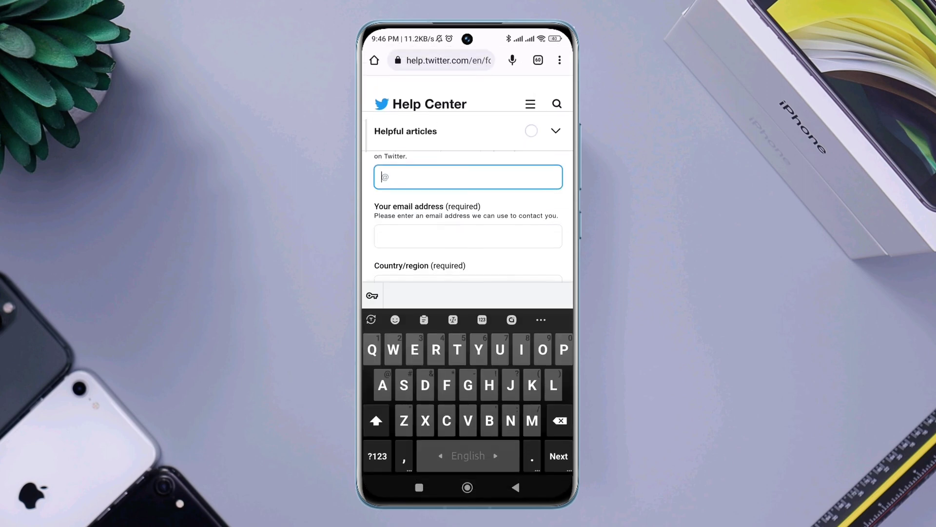
left_click(468, 238)
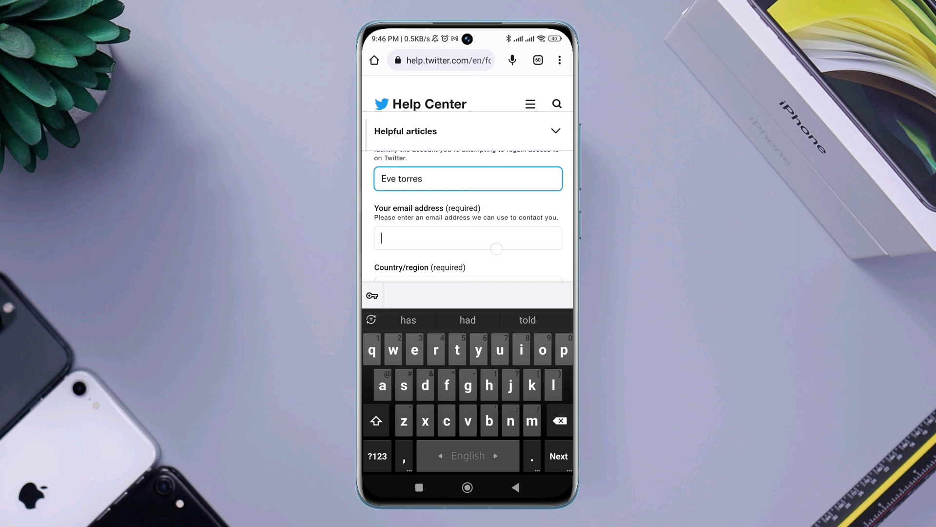
left_click(558, 456)
left_click(469, 339)
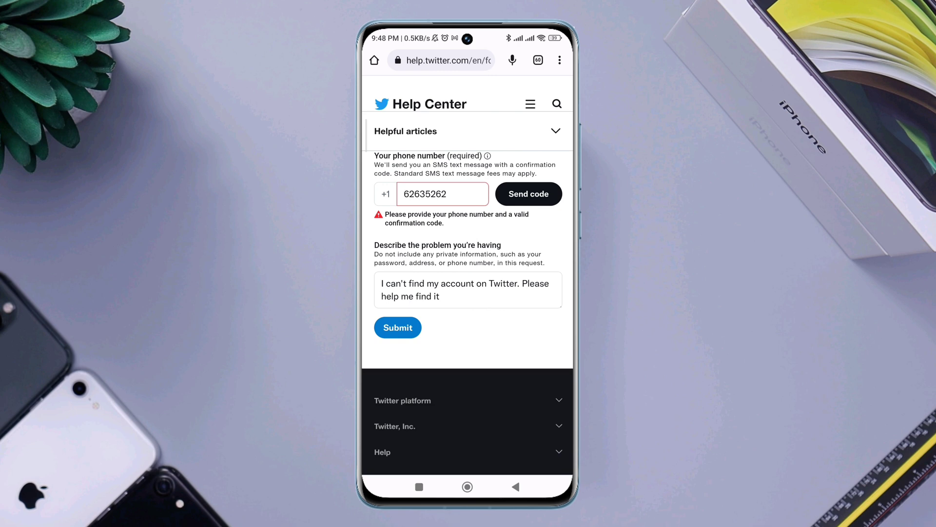
scroll(467, 293, "down", 5)
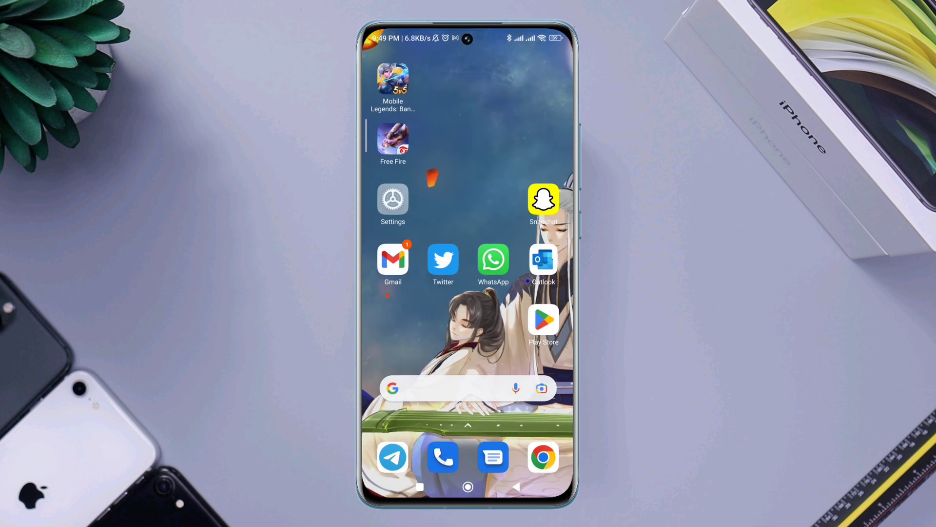